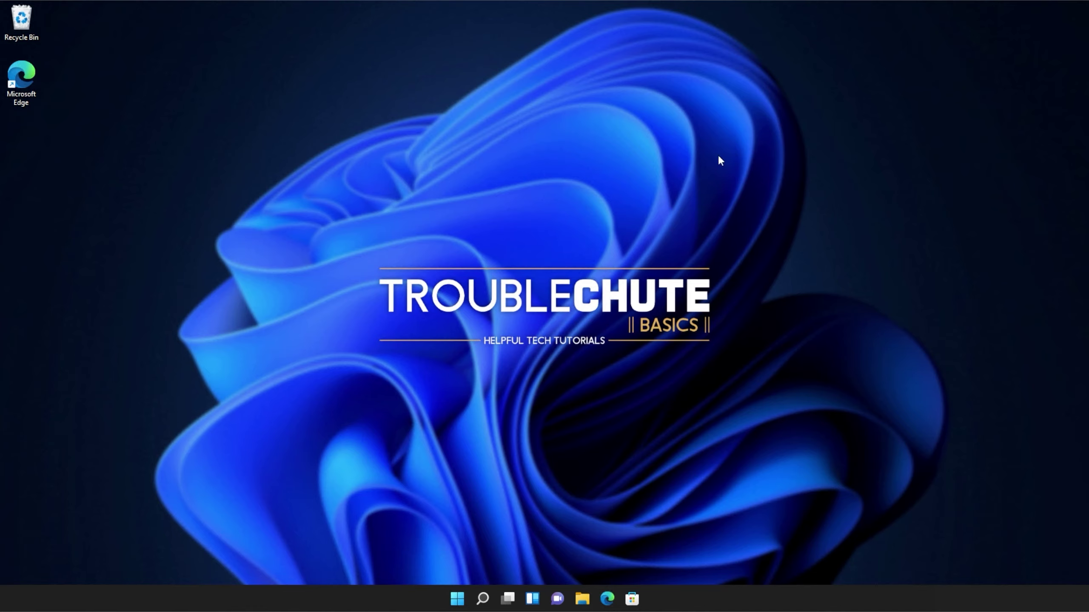
In Edge, download VC_redist.x86.exe and VC_redist.x64.exe from Microsoft's latest supported VC++ downloads page.
left_click(607, 599)
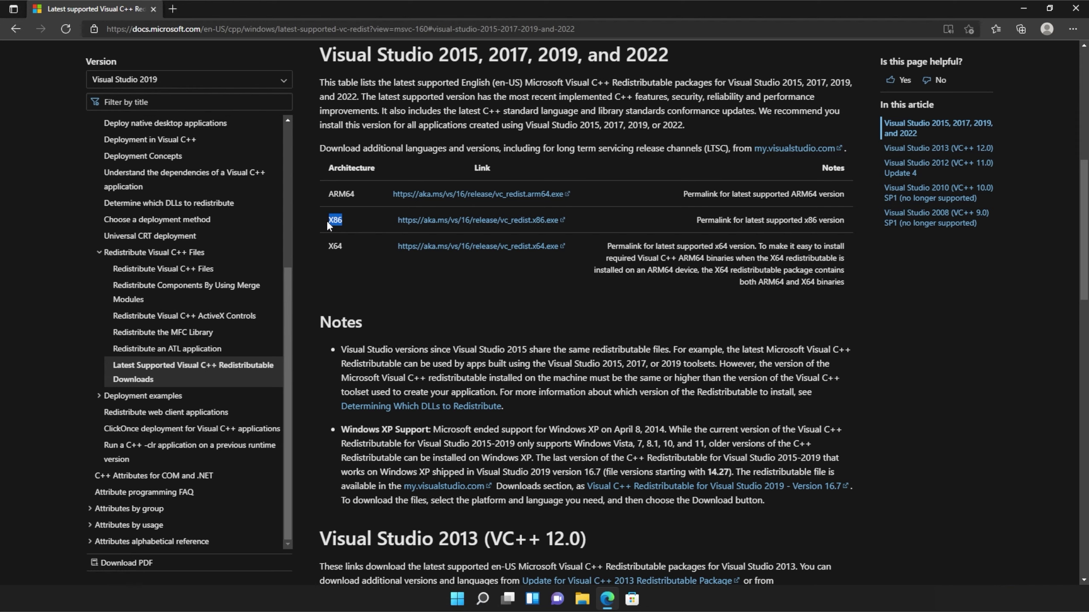
left_click(474, 226)
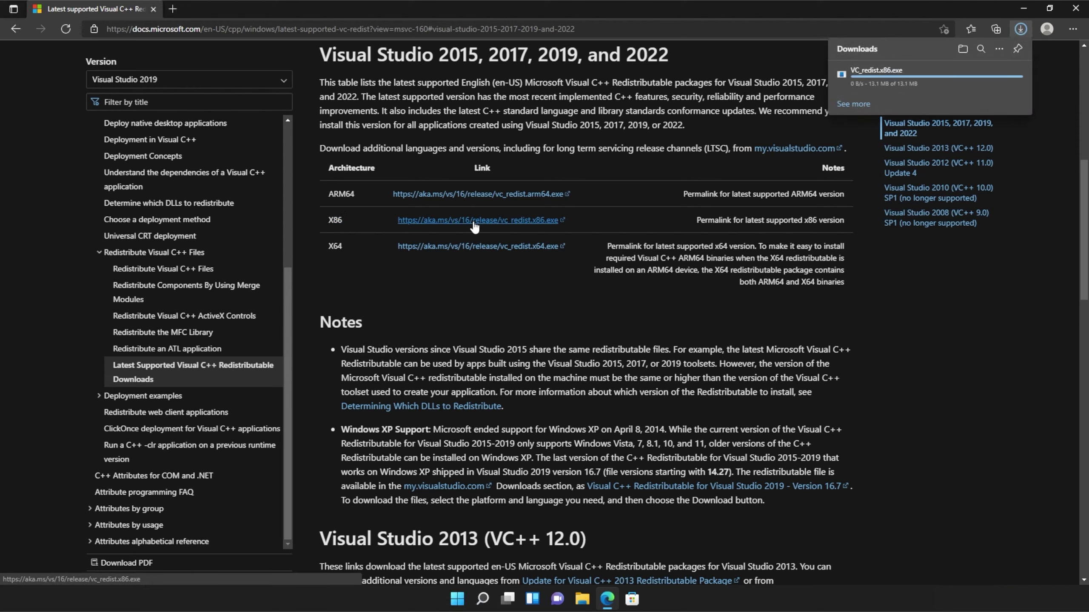
left_click(503, 253)
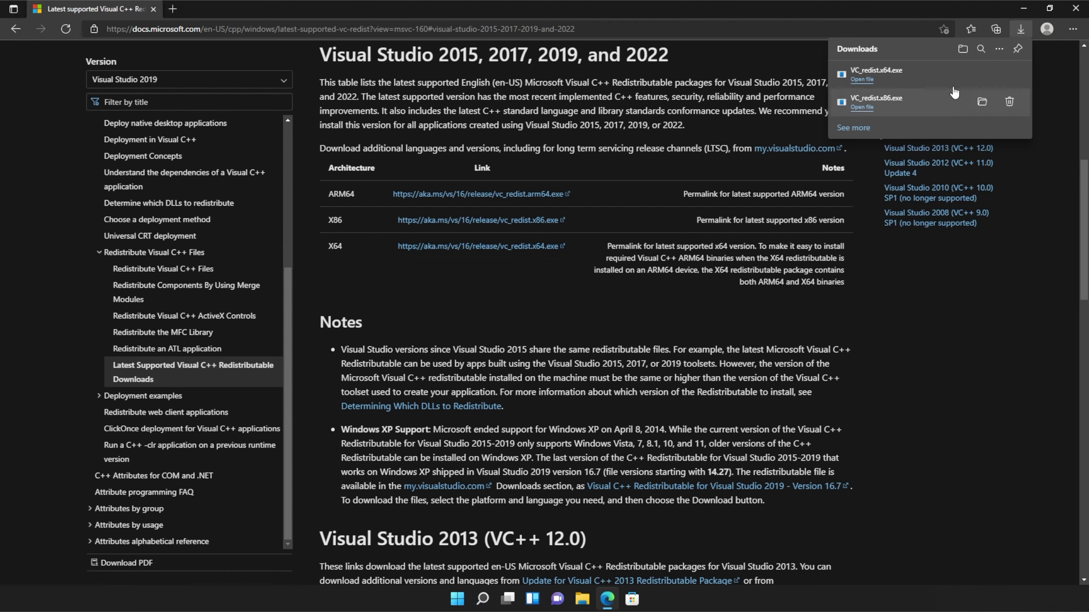
mouse_move(928, 119)
Run VC_redist.x86.exe, accept the license terms and install the x86 redistributable 14.29.30135, approving UAC.
left_click(886, 107)
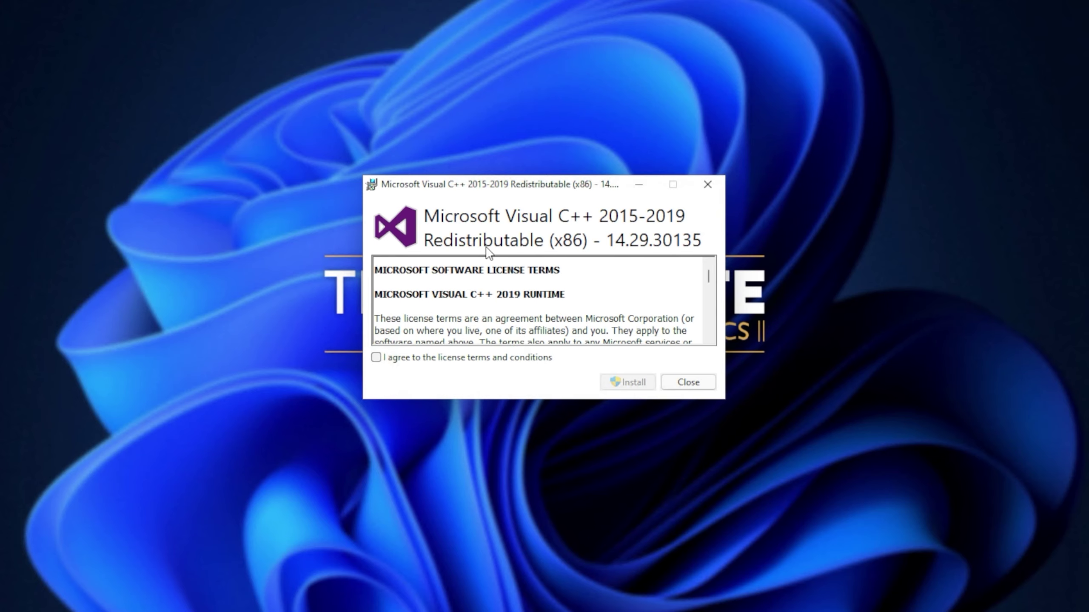
left_click(445, 362)
left_click(629, 383)
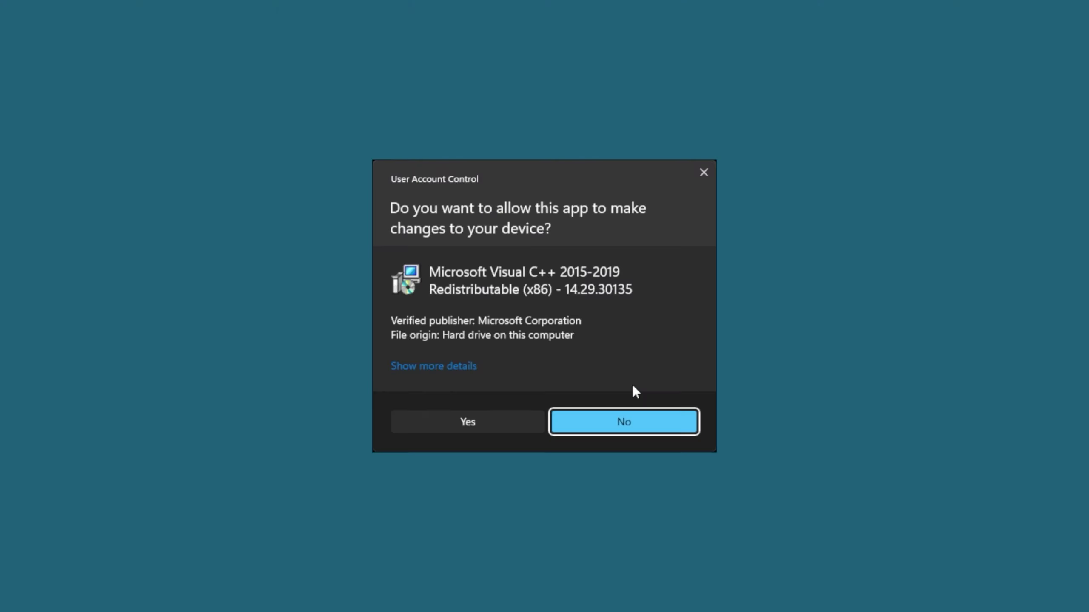
left_click(514, 422)
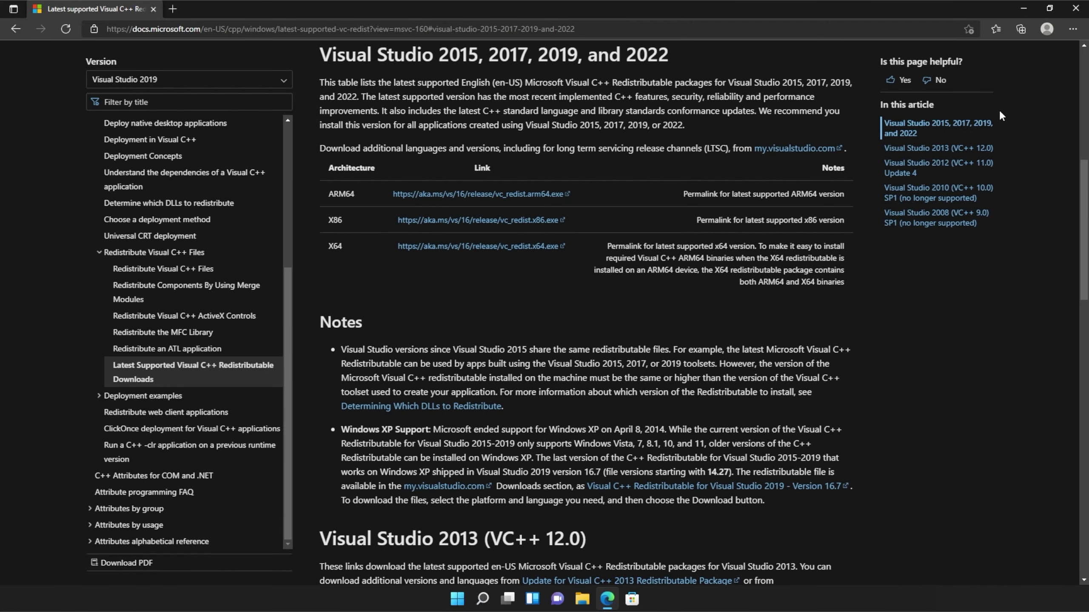
Run VC_redist.x64.exe from Edge downloads, accept the license, install it, and close the finished installer.
key("ctrl+j")
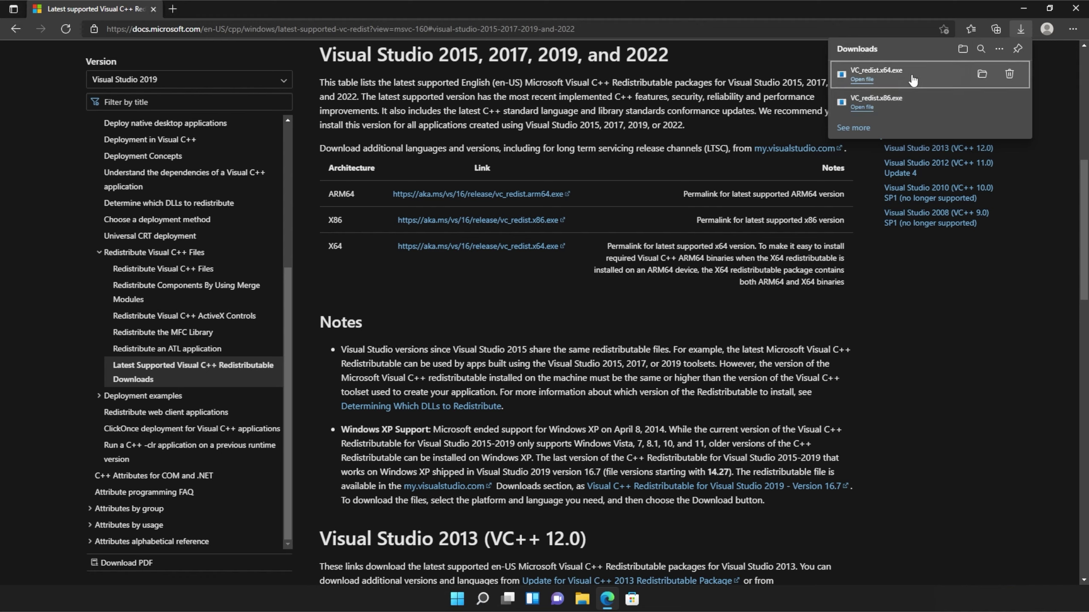
left_click(893, 77)
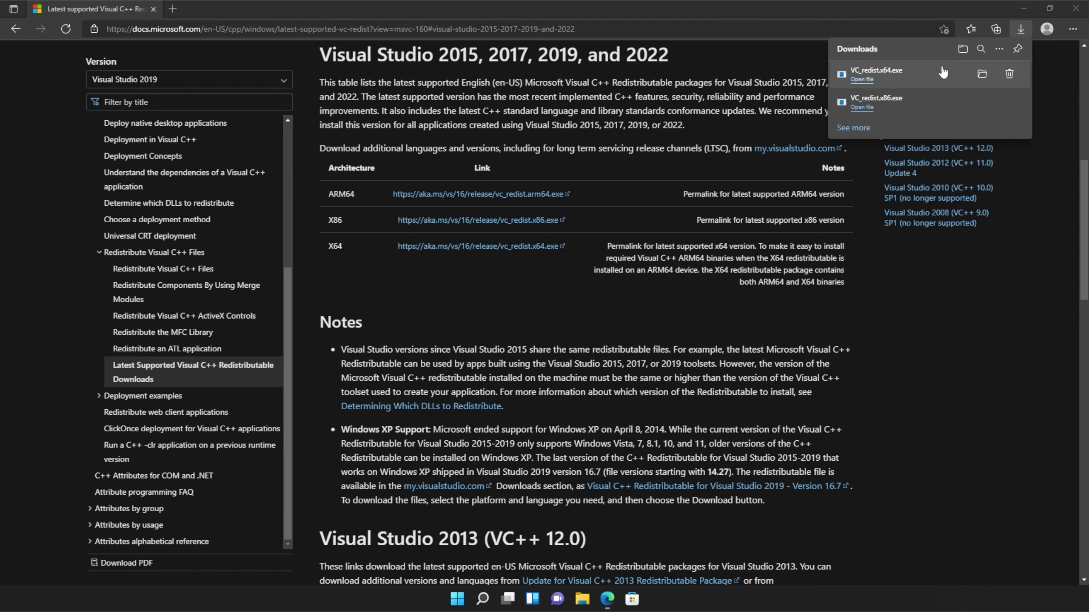
left_click(1023, 7)
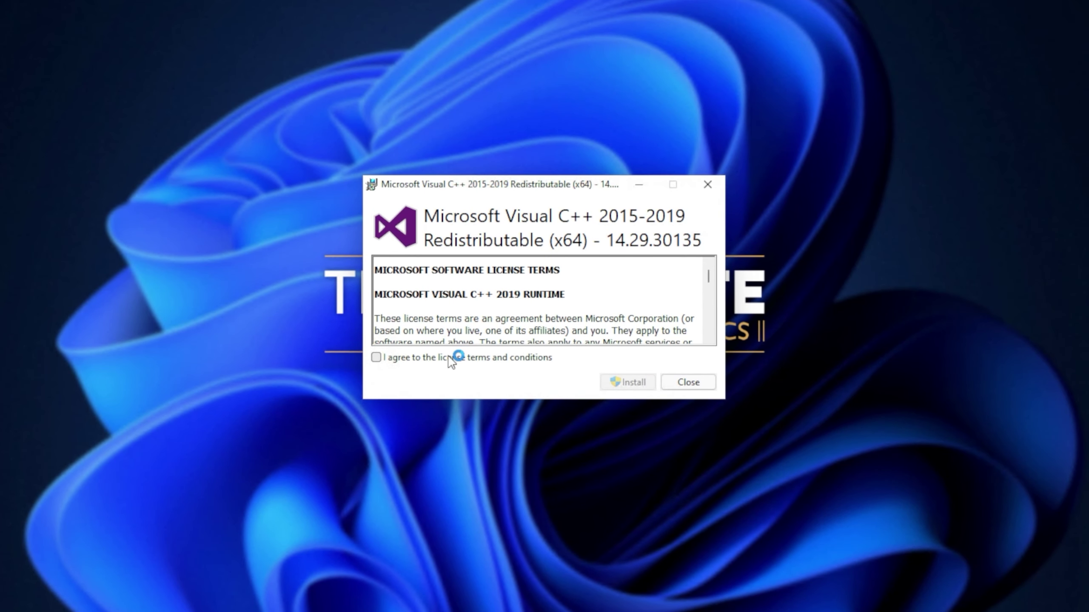
left_click(474, 346)
left_click(606, 381)
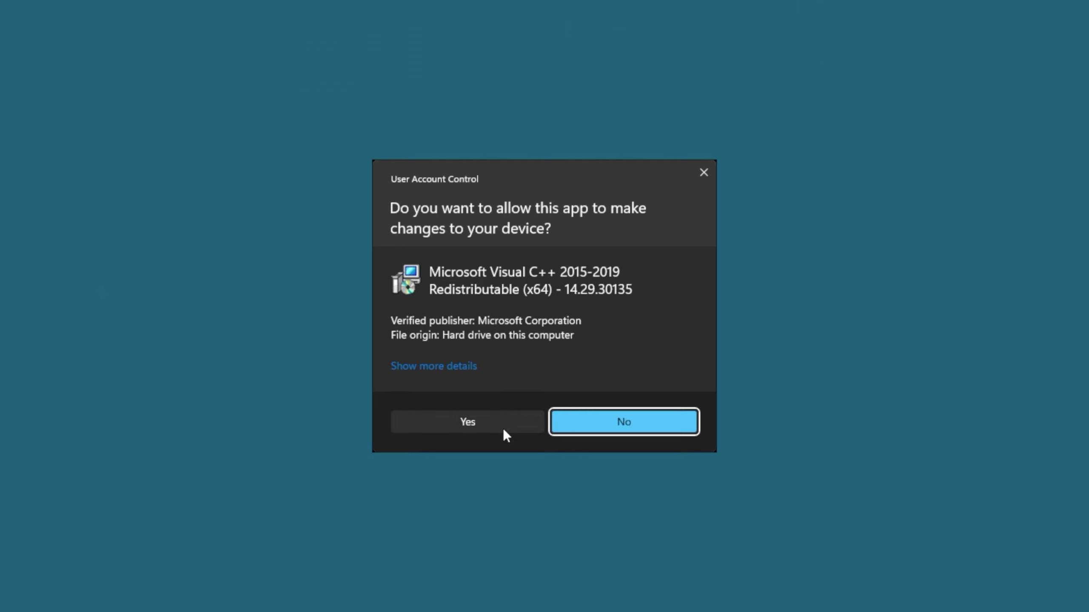
left_click(503, 428)
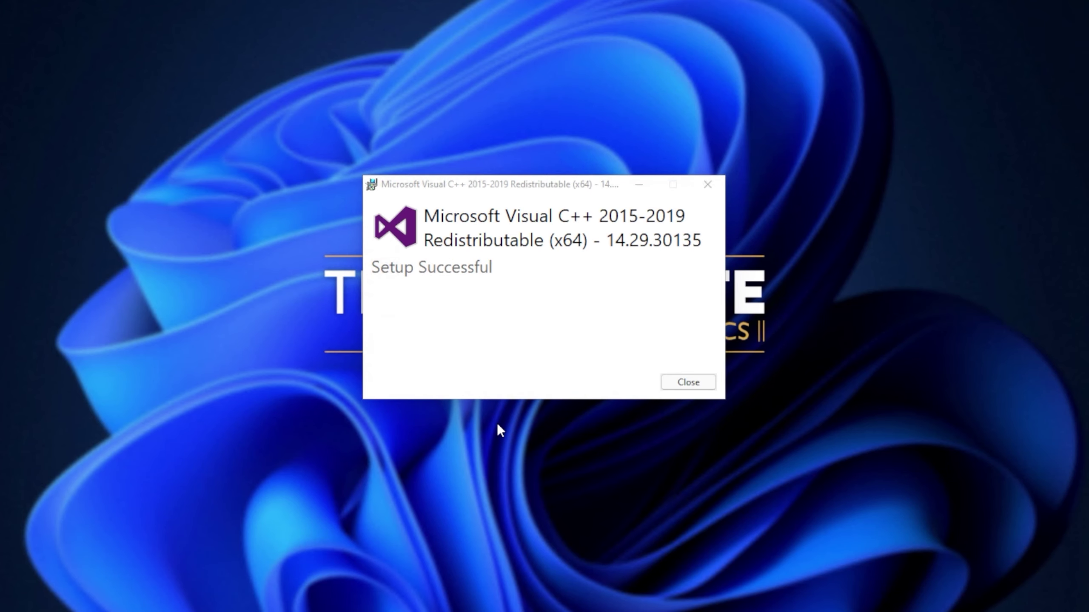
left_click(686, 383)
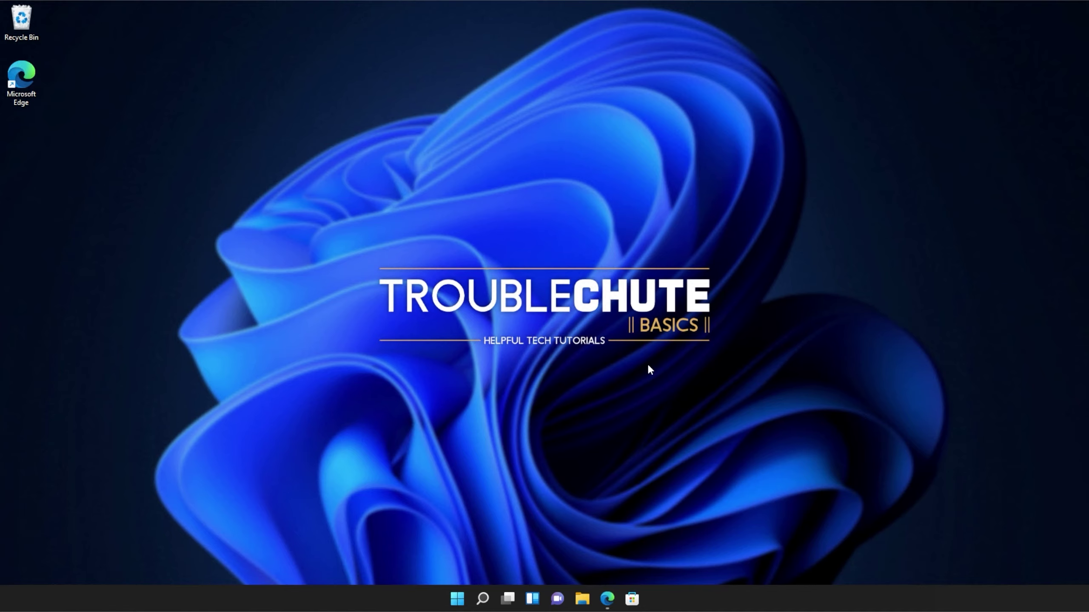
Open Command Prompt as administrator and run sfc /scannow.
key("super")
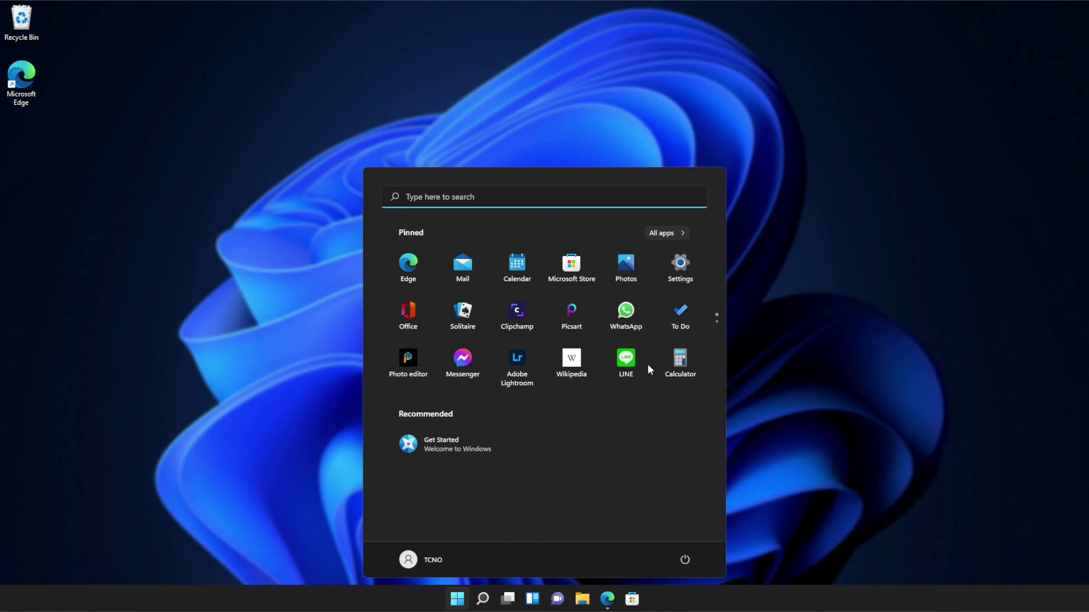
left_click(454, 198)
type("cmd")
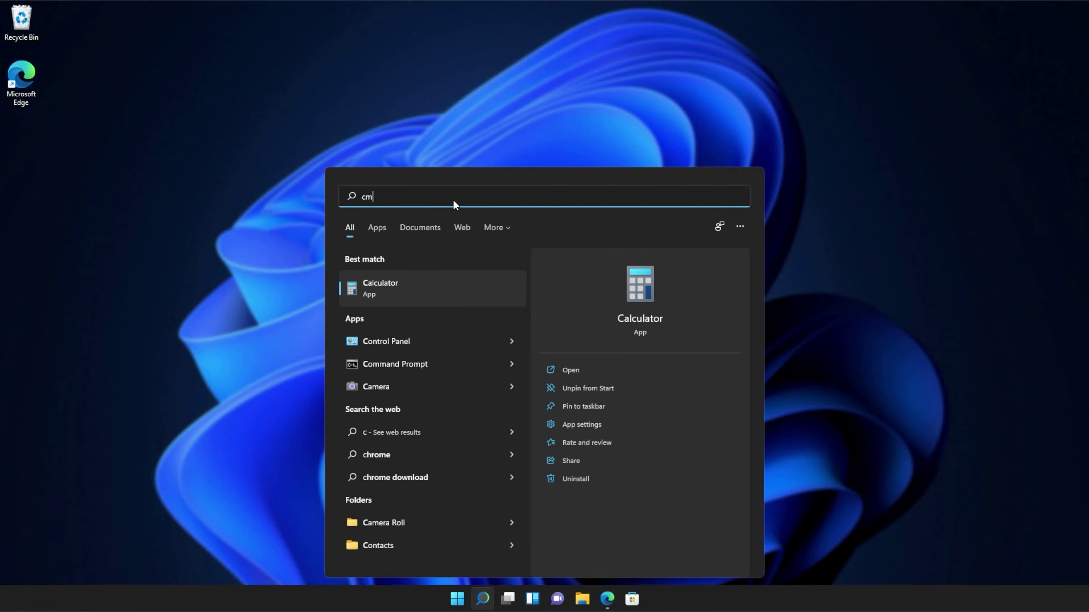
right_click(446, 284)
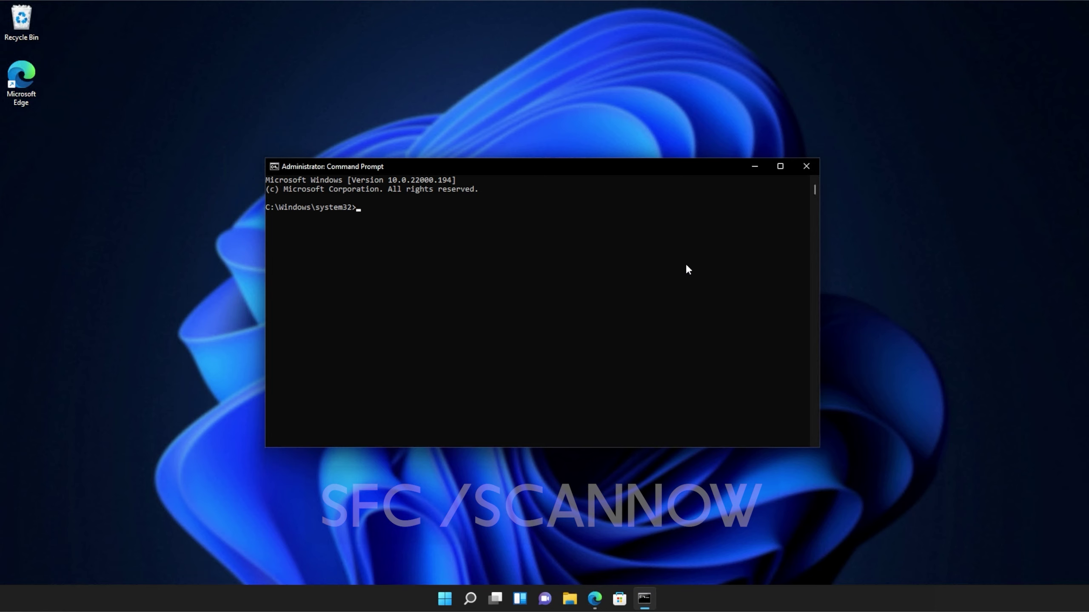
type("sfc")
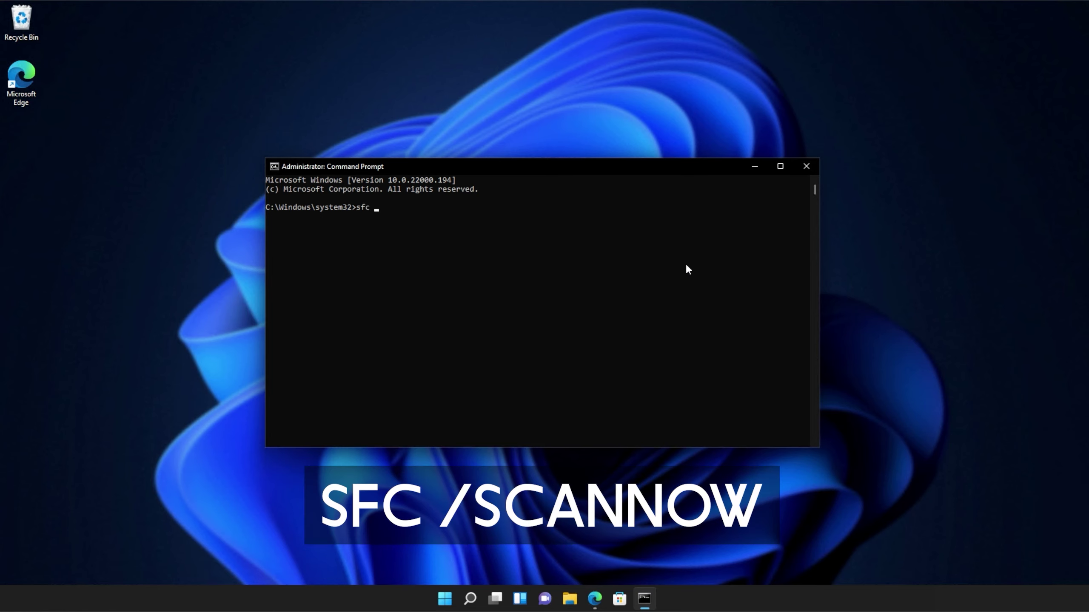
type(" /scannow")
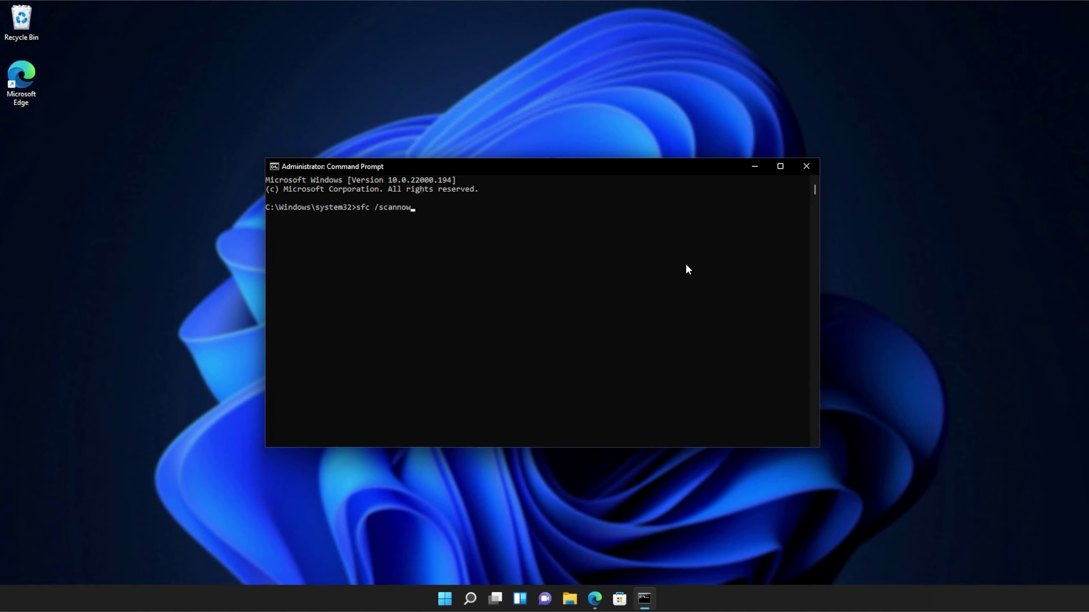
key("Return")
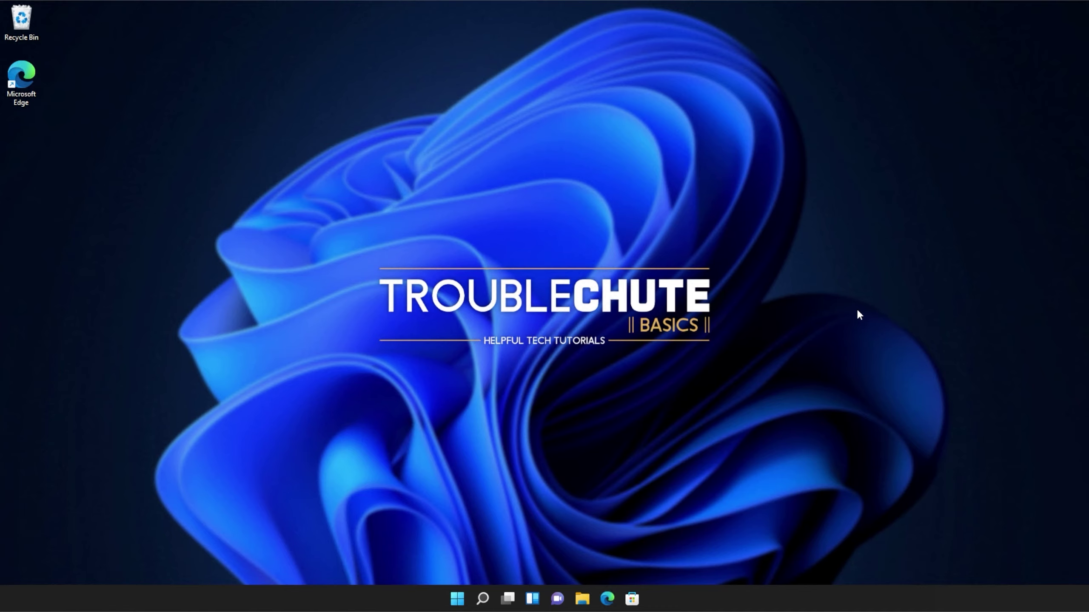
Browse to C:\Program Files (x86)\Microsoft\Edge\Application\94.0.992.38 and drag the window to the right.
left_click(583, 598)
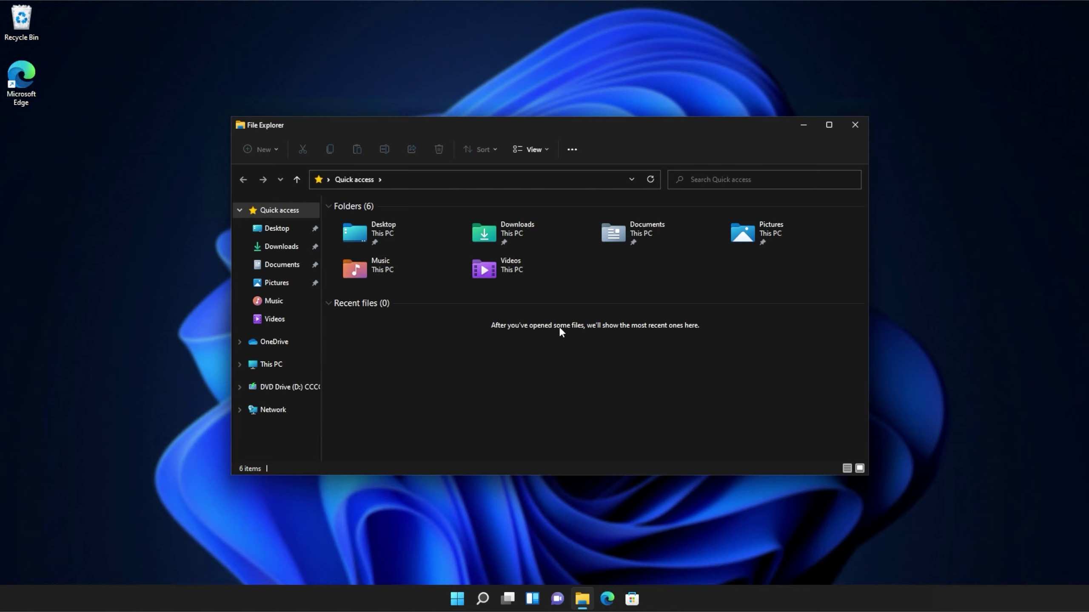
left_click(270, 364)
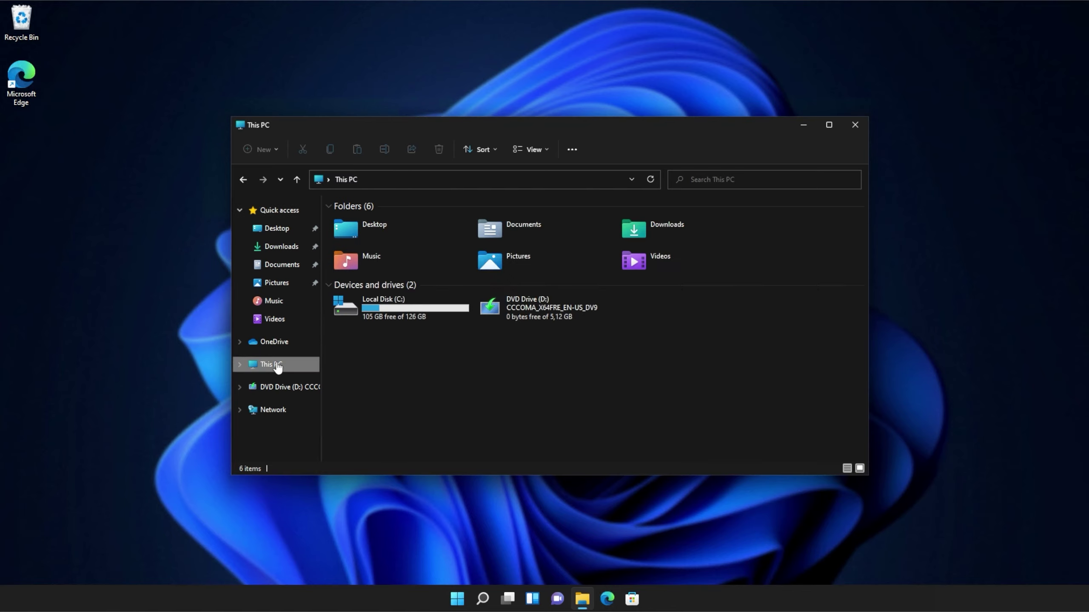
double_click(394, 307)
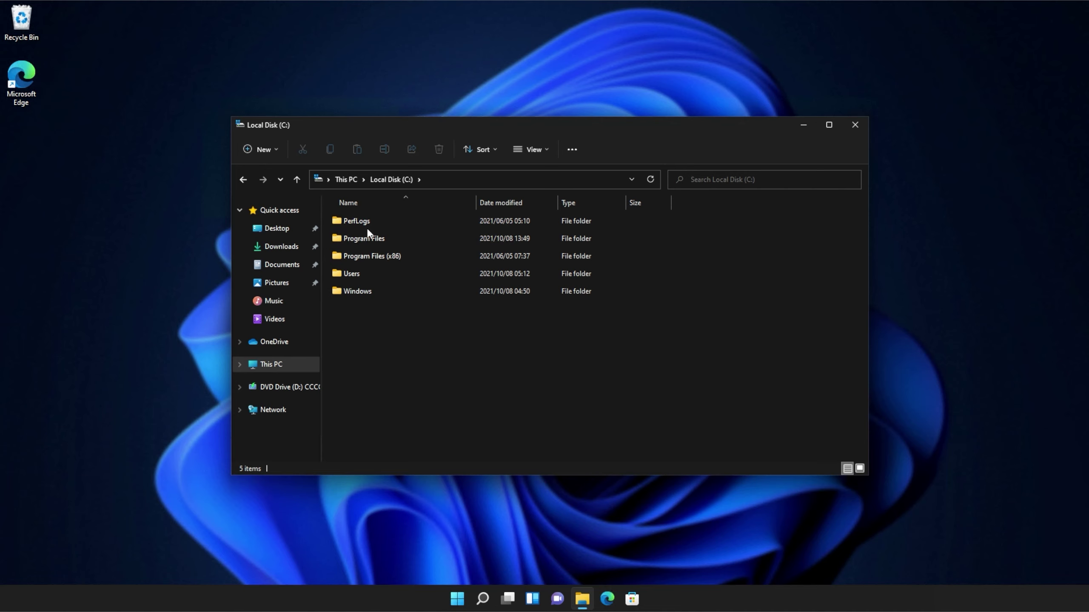
left_click(378, 250)
double_click(378, 254)
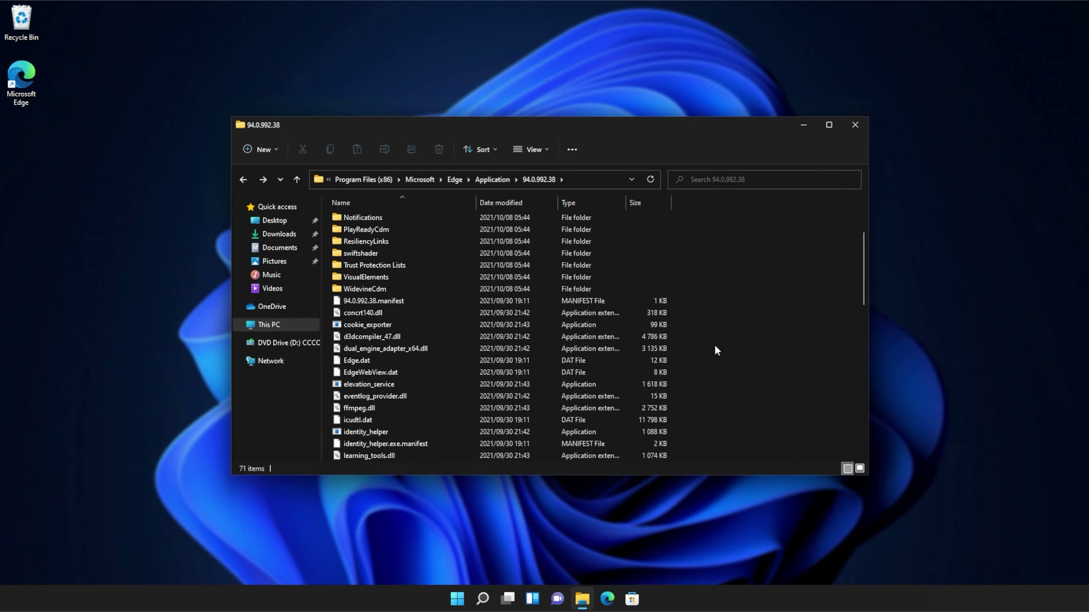
scroll(714, 351, "down", 1)
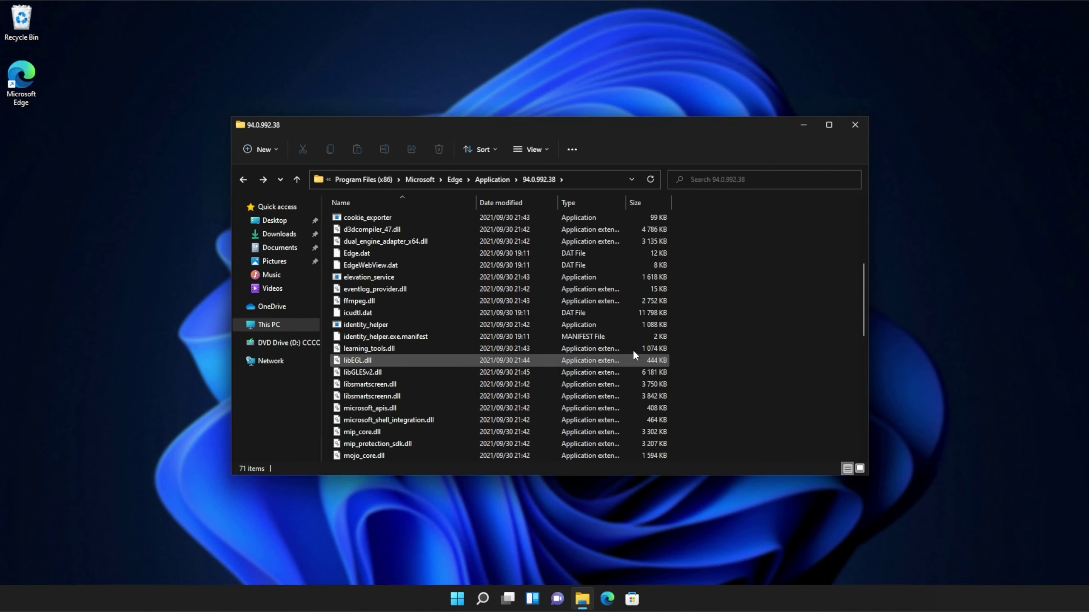
scroll(598, 296, "down", 2)
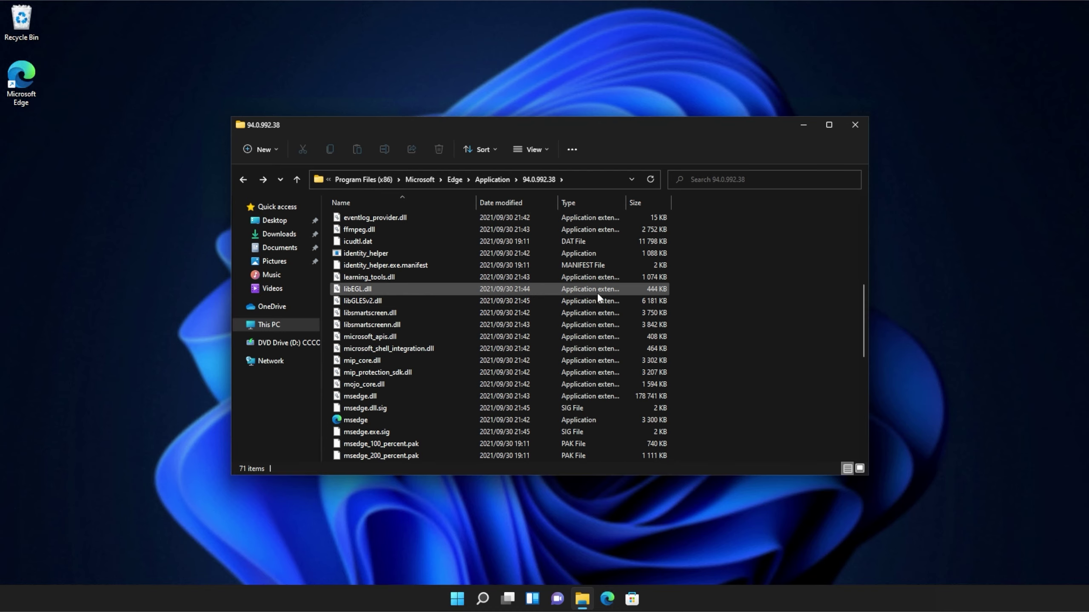
scroll(598, 296, "up", 3)
scroll(598, 296, "up", 2)
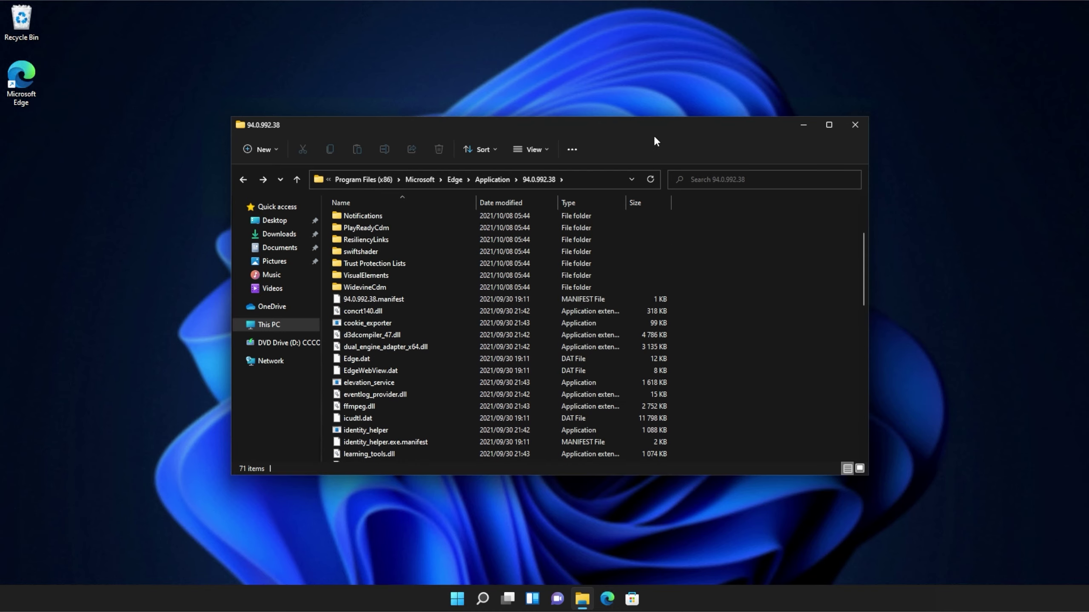
left_click_drag(414, 125, 624, 132)
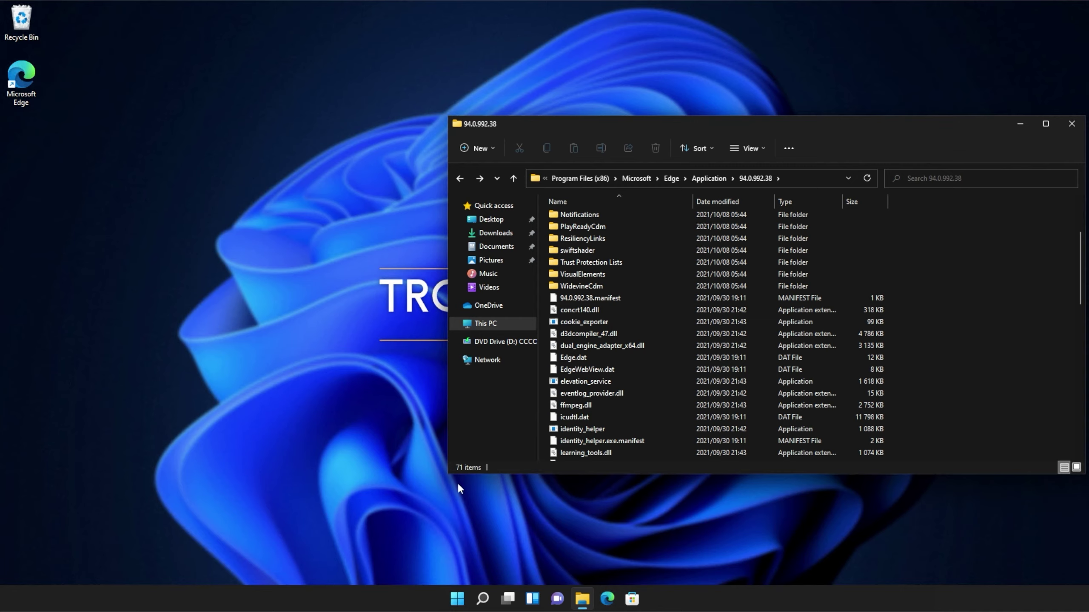
Launch a second File Explorer window and navigate to C:\Windows\System32.
right_click(583, 599)
left_click(588, 534)
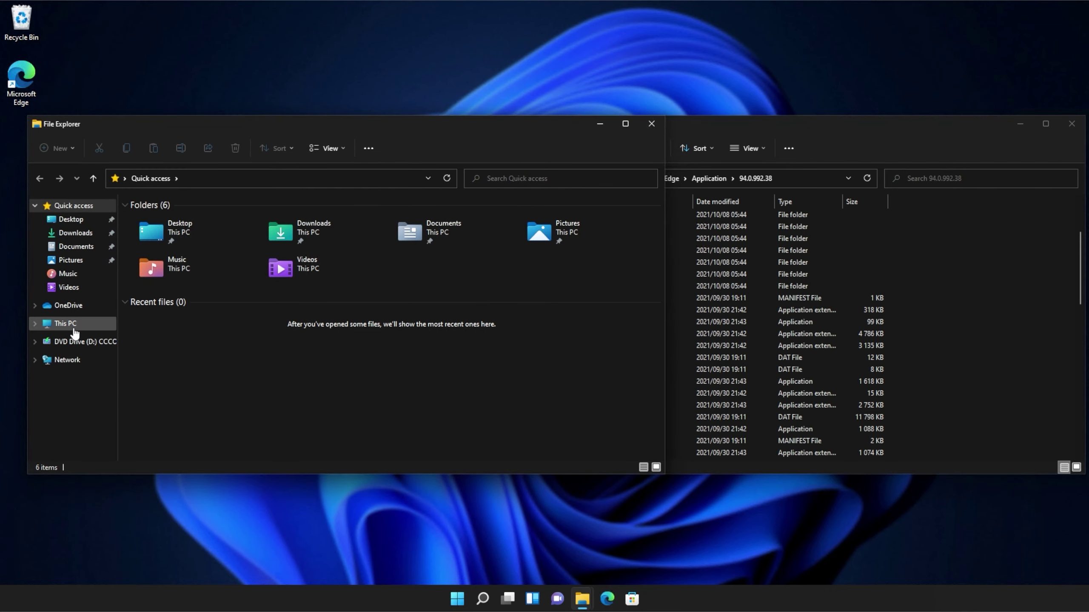
left_click(74, 330)
double_click(186, 311)
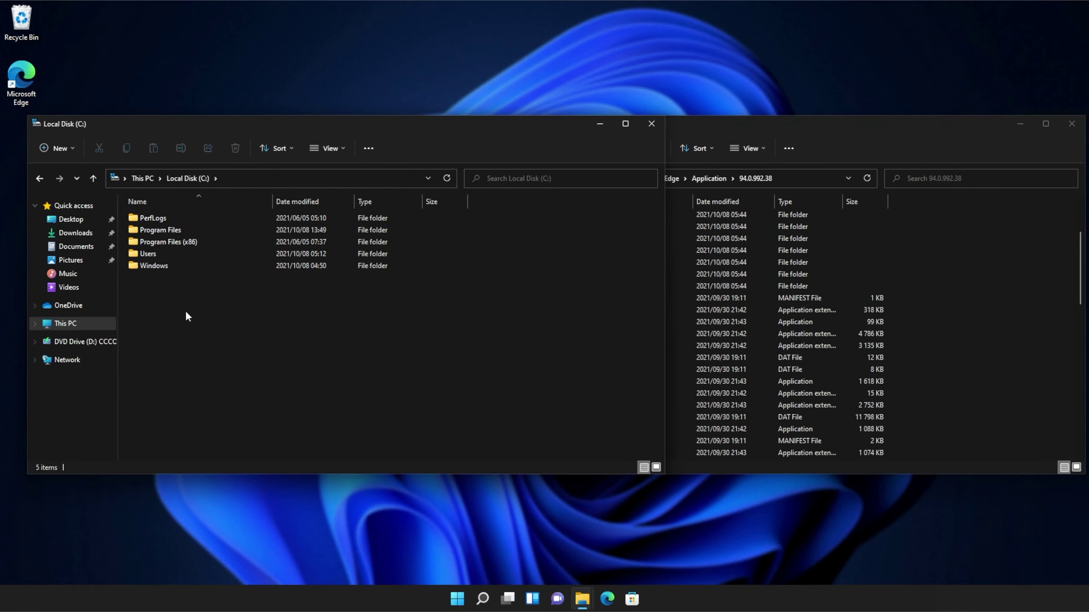
double_click(170, 266)
scroll(174, 292, "down", 8)
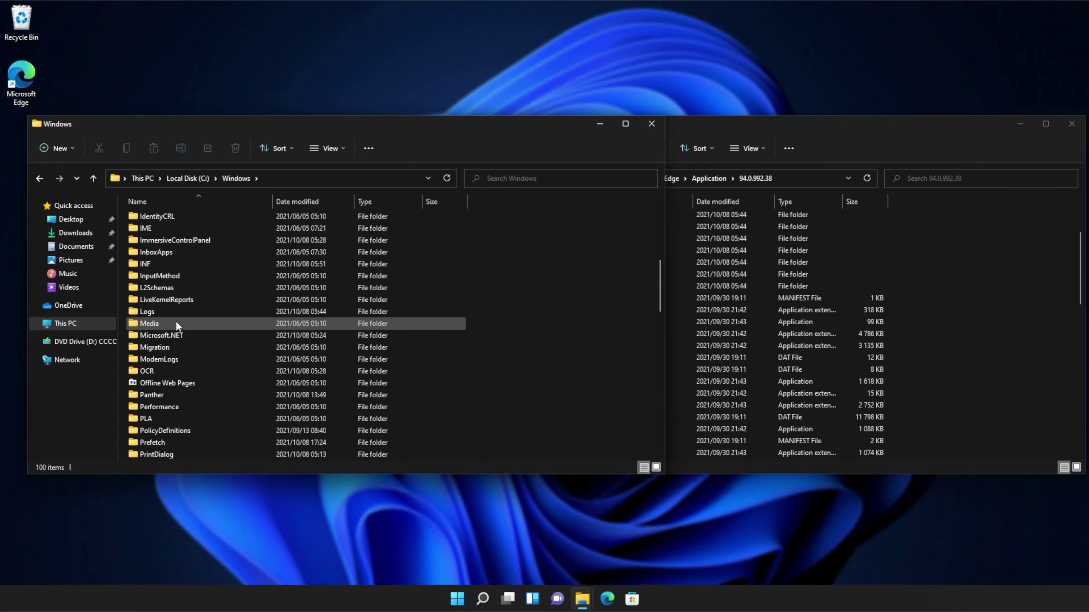
scroll(173, 332, "down", 10)
left_click(175, 336)
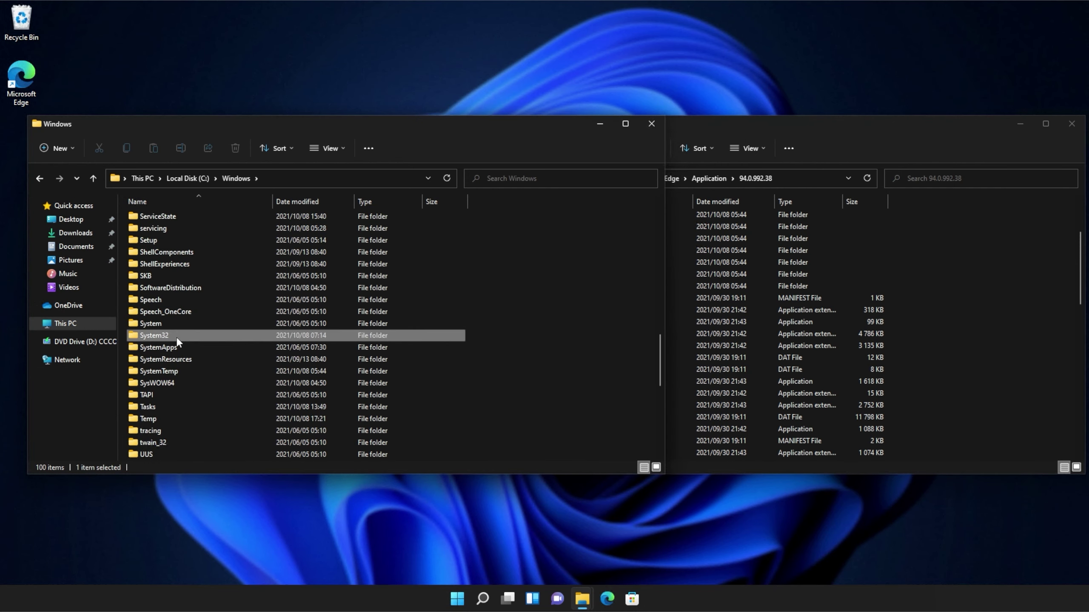
double_click(177, 337)
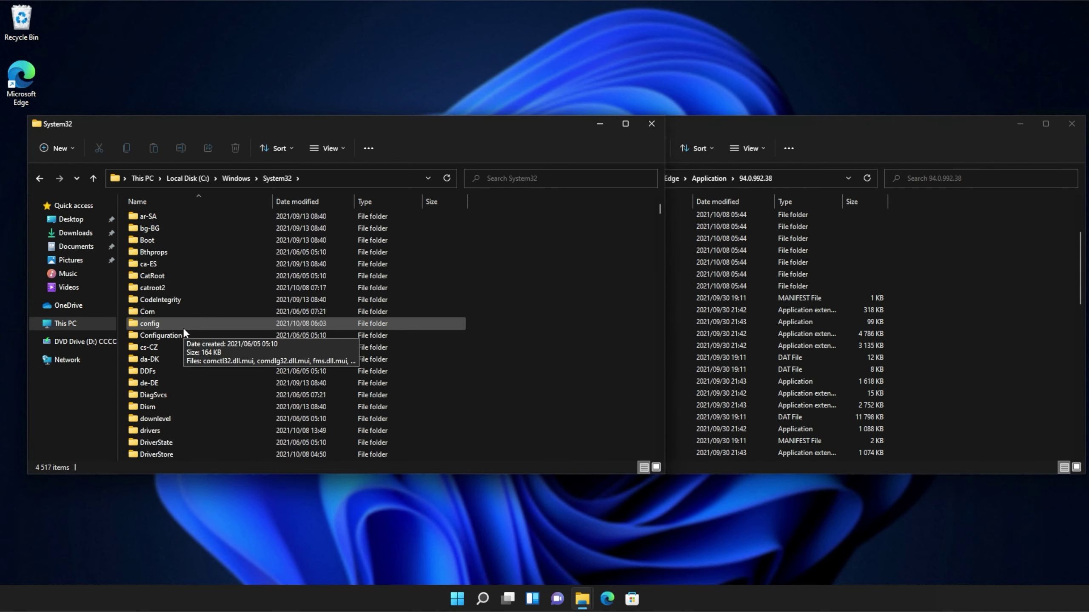
Open the downlevel folder and select api-ms-win-core-console-l1-1-0.dll.
scroll(182, 326, "down", 7)
left_click(186, 240)
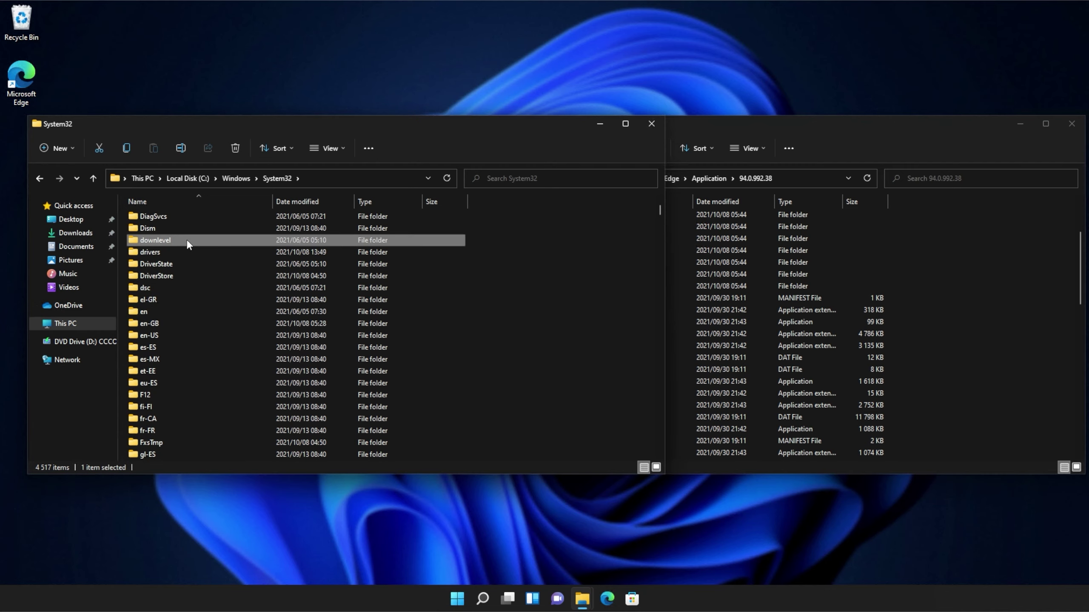
double_click(186, 239)
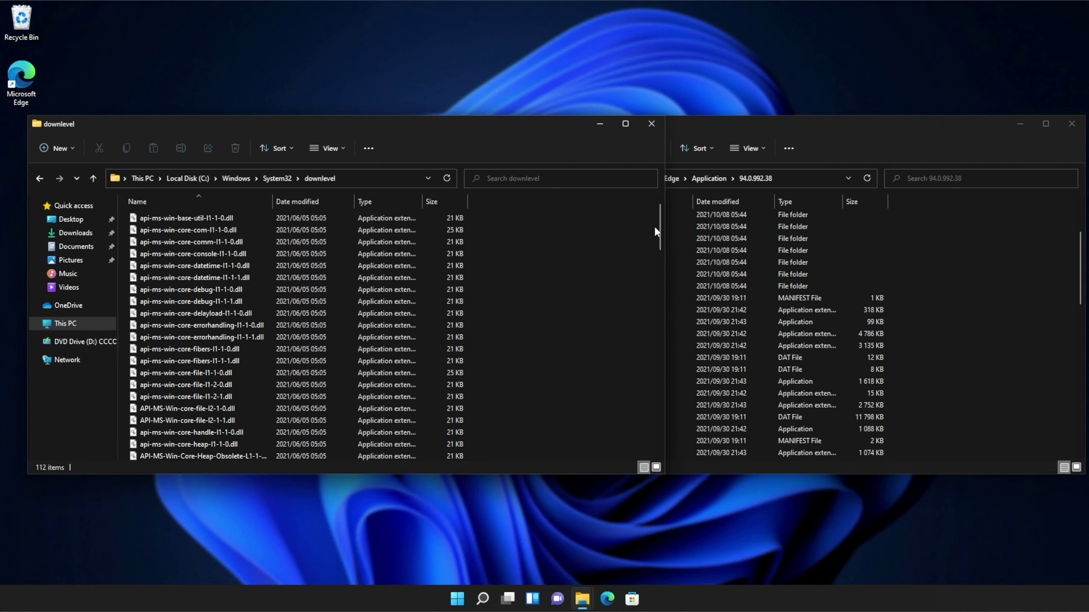
left_click_drag(660, 231, 656, 199)
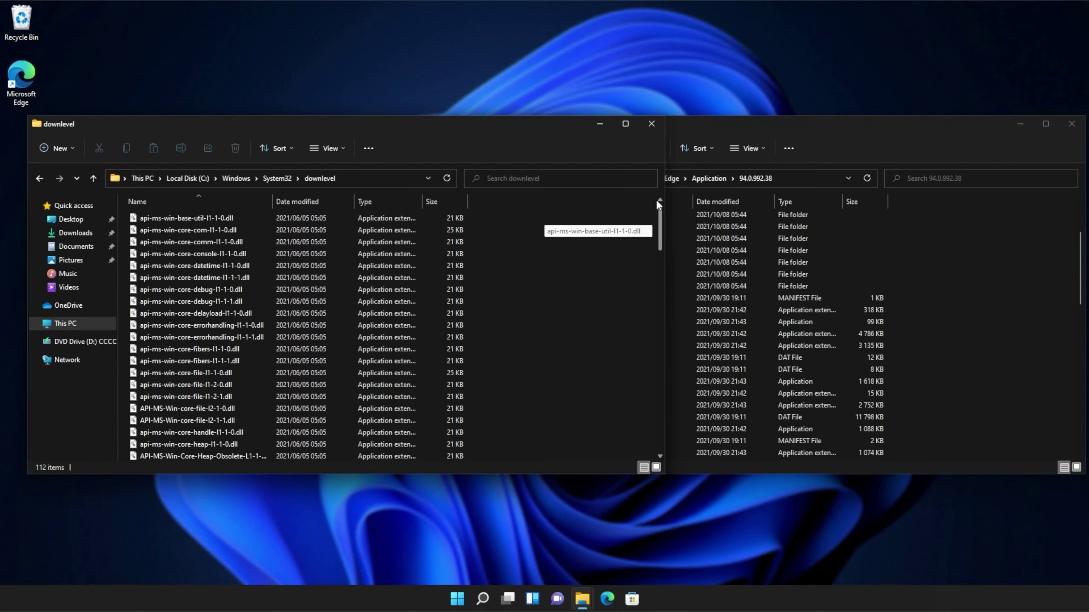
left_click(435, 255)
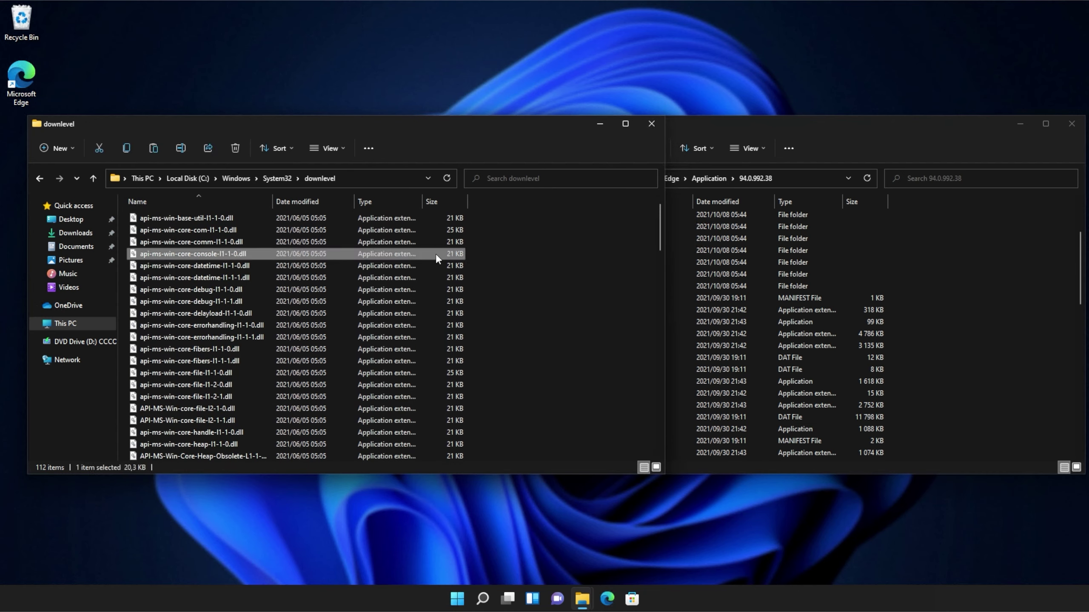
Drag api-ms-win-core-console-l1-1-0.dll into the Edge 94.0.992.38 folder, approving the administrator prompt.
left_click_drag(435, 254, 926, 256)
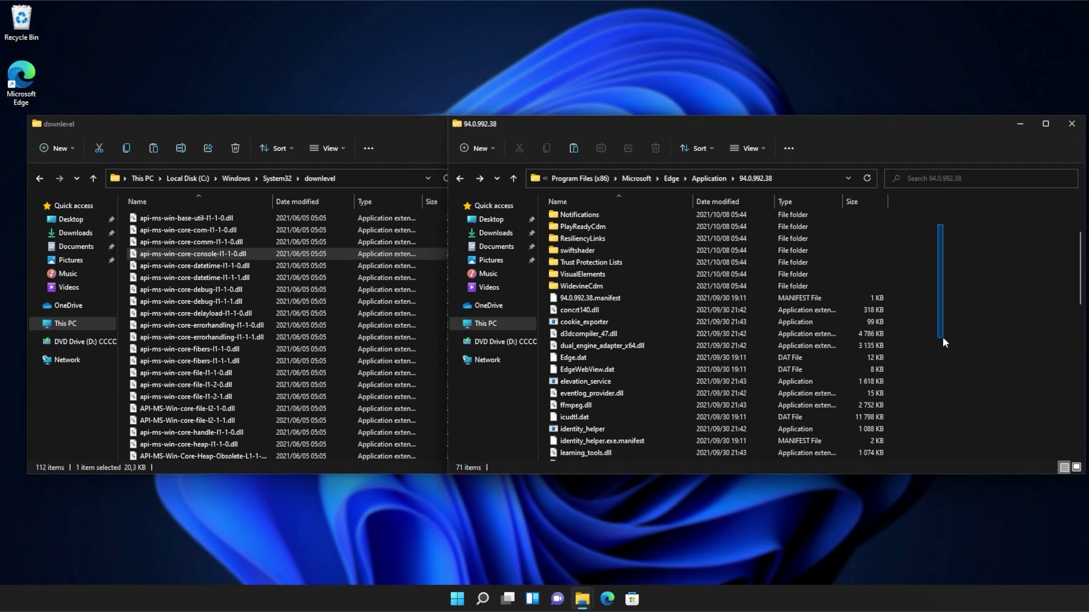
left_click(519, 221)
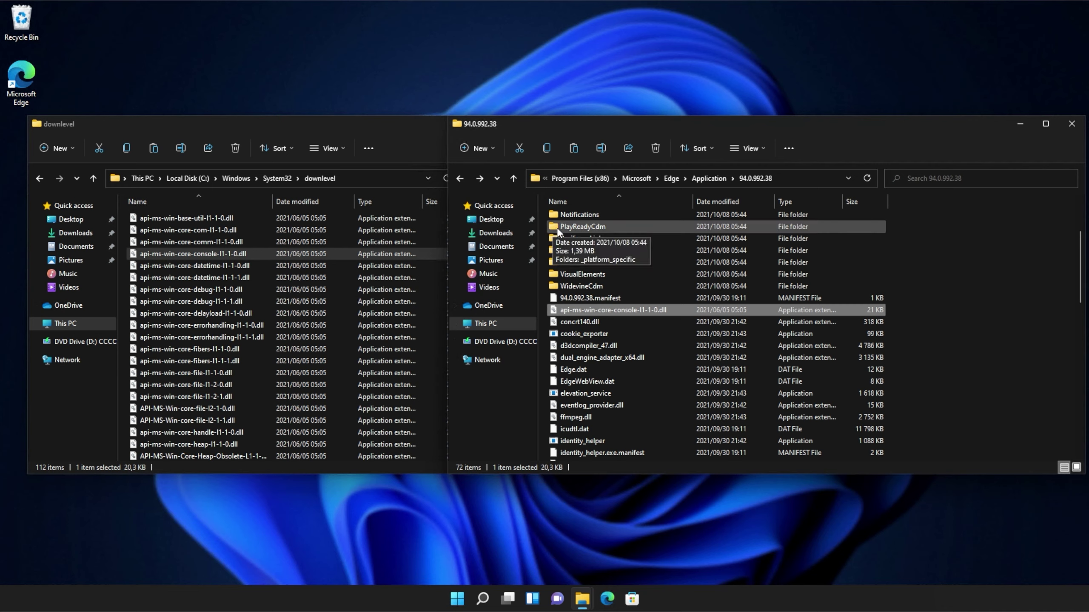
left_click(1010, 262)
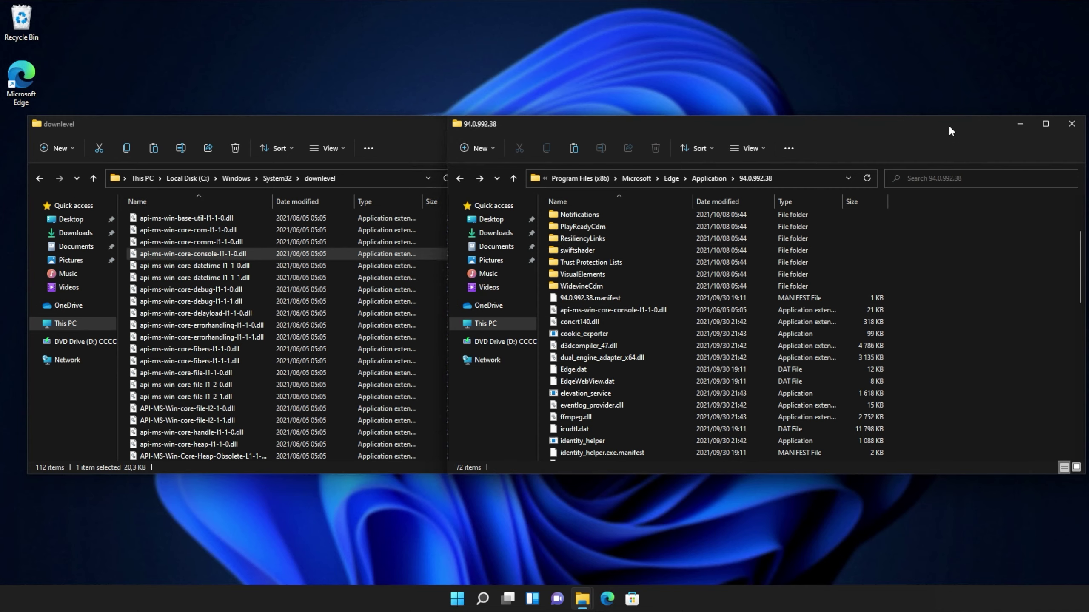
Close the Edge application folder window and move the downlevel window toward the screen centre.
left_click_drag(948, 129, 741, 125)
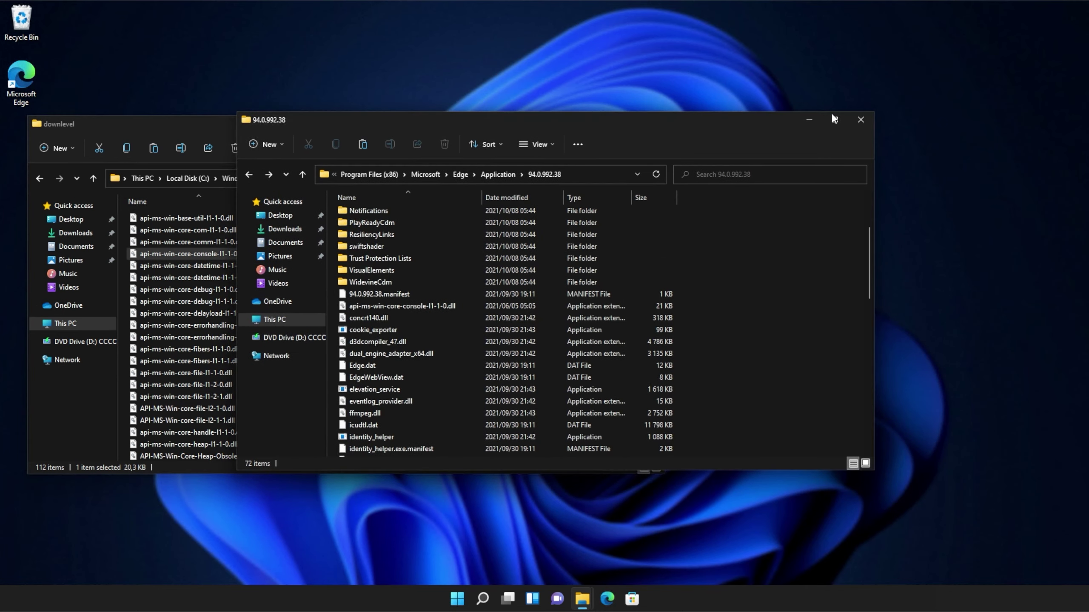
left_click(860, 119)
left_click_drag(499, 111, 657, 129)
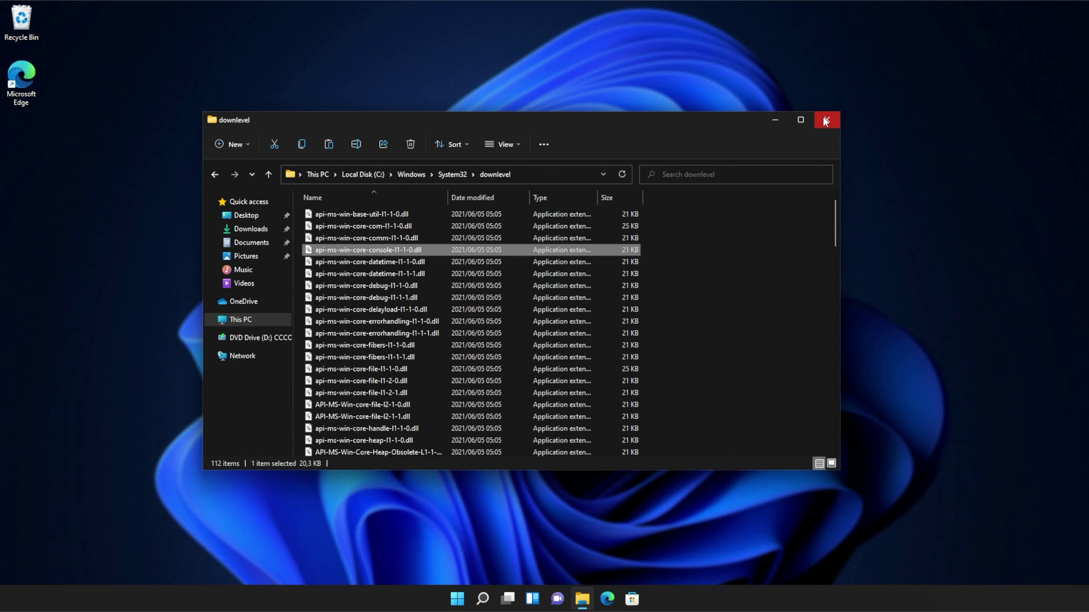
left_click(825, 121)
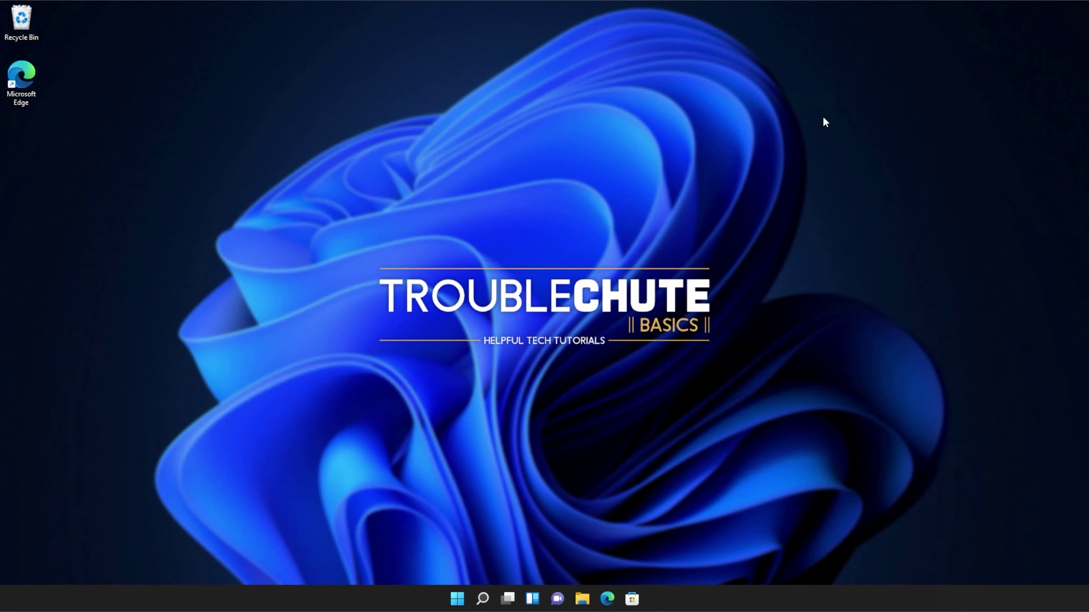